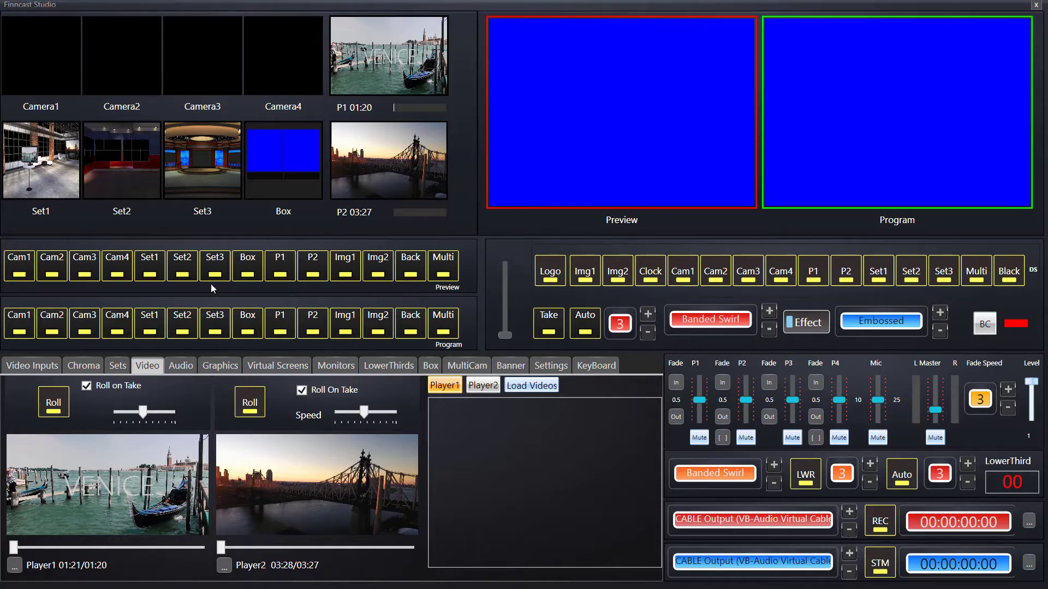
Show the keyboard shortcut list, then cue Set1, Set2, Set3 and Set1 in Preview with G, H, J, G.
{"action": "left_click", "coordinate": [590, 368]}
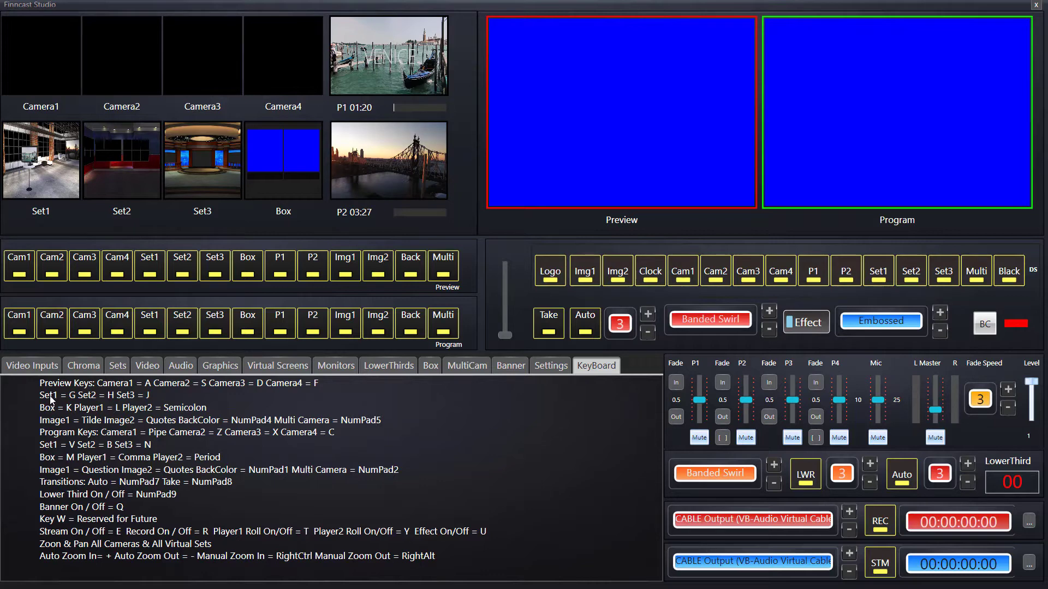
{"action": "key", "text": "g"}
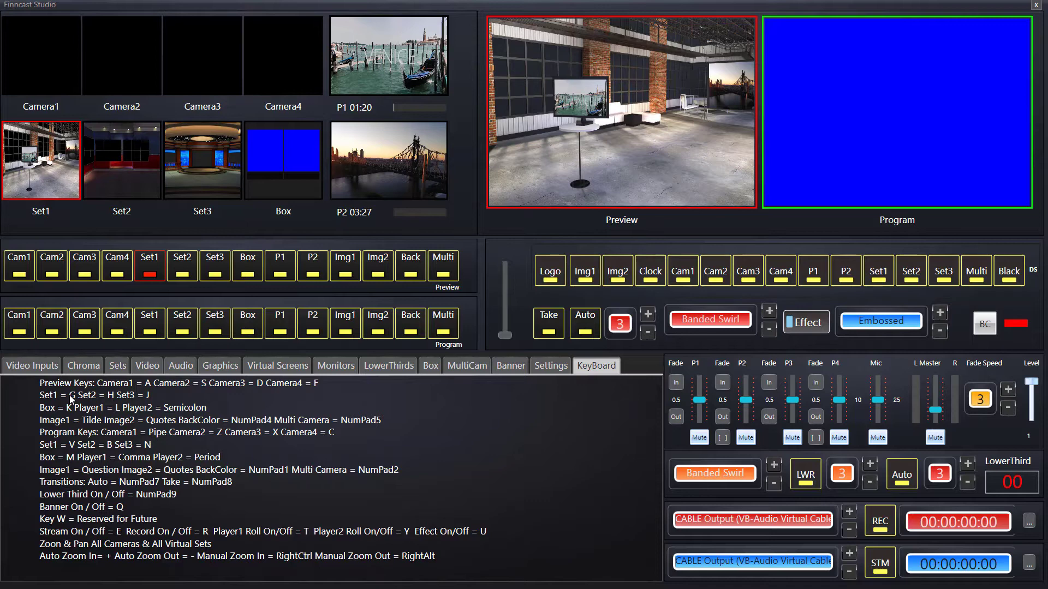
{"action": "key", "text": "h"}
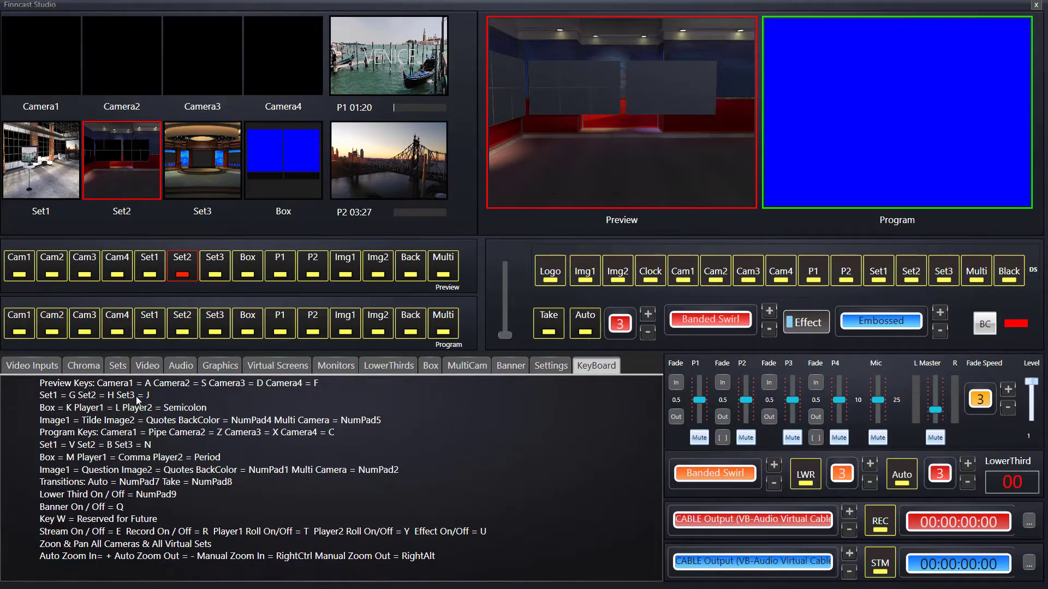
{"action": "key", "text": "j"}
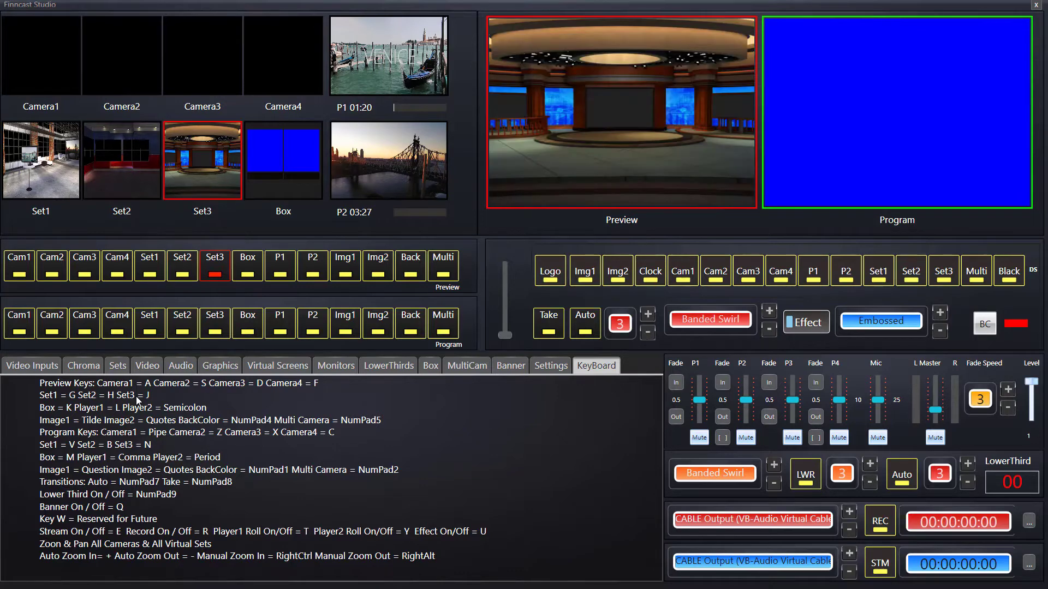
{"action": "key", "text": "g"}
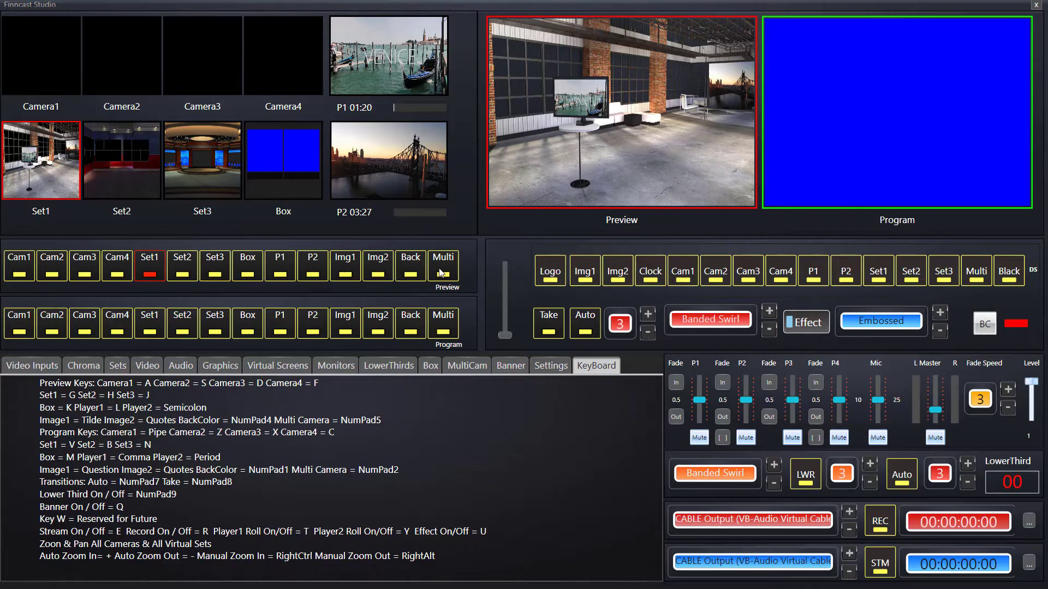
Look over the MultiCam layout options, then return to the Video players panel.
{"action": "left_click", "coordinate": [462, 369]}
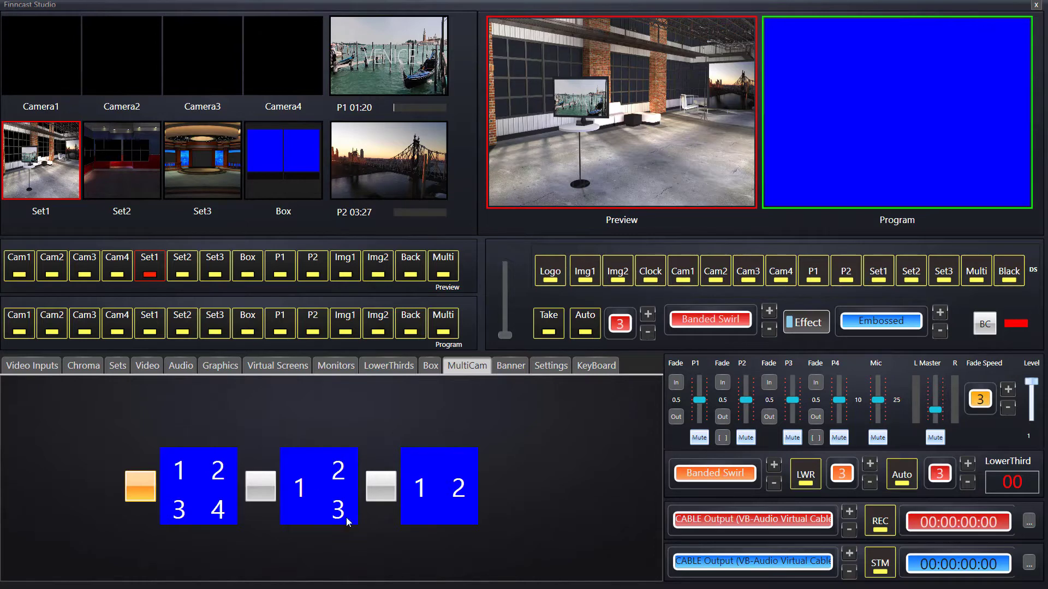
{"action": "left_click", "coordinate": [144, 370]}
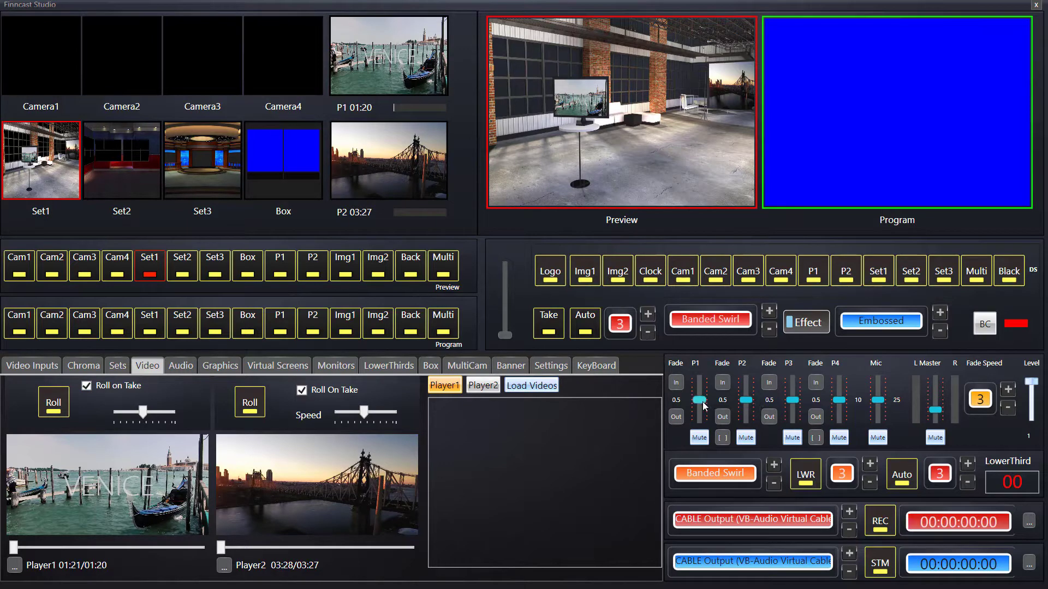
Set Player 1's audio to 0 and Player 2's to 0.1, then cue Player 1's Venice clip in Preview.
{"action": "left_click_drag", "start_coordinate": [702, 402], "coordinate": [703, 432]}
{"action": "left_click_drag", "start_coordinate": [746, 401], "coordinate": [746, 428]}
{"action": "left_click", "coordinate": [280, 270]}
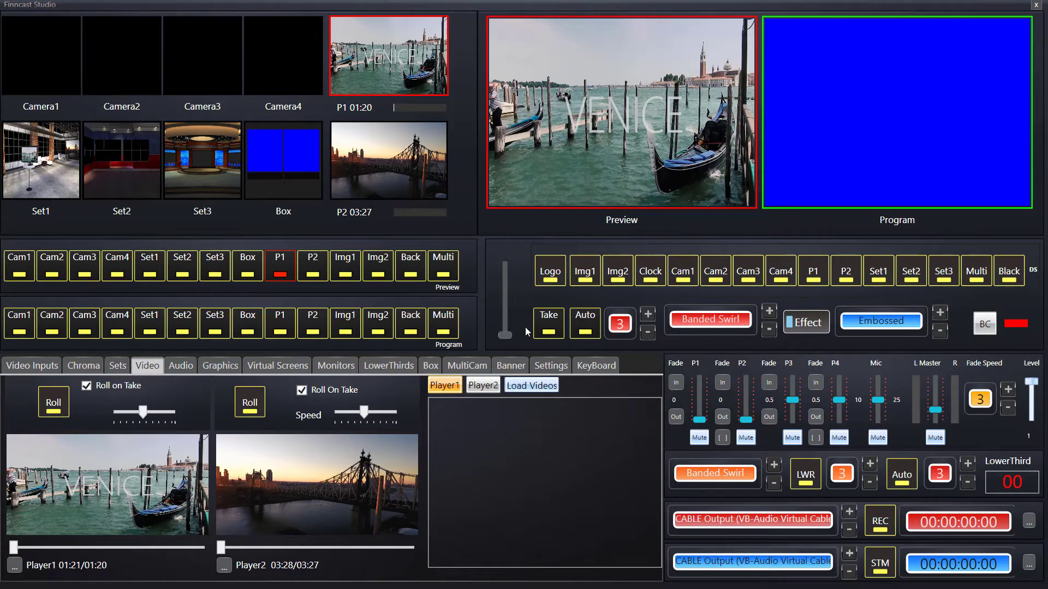
Step the transition effect through the list to Fade and take Player 1's Venice clip to Program.
{"action": "left_click", "coordinate": [770, 312]}
{"action": "left_click", "coordinate": [769, 313]}
{"action": "left_click", "coordinate": [769, 313]}
{"action": "left_click", "coordinate": [770, 313]}
{"action": "left_click", "coordinate": [769, 313]}
{"action": "left_click", "coordinate": [769, 313]}
{"action": "left_click", "coordinate": [769, 313]}
{"action": "left_click", "coordinate": [769, 313]}
{"action": "left_click", "coordinate": [769, 313]}
{"action": "left_click", "coordinate": [769, 313]}
{"action": "left_click", "coordinate": [769, 313]}
{"action": "left_click", "coordinate": [769, 313]}
{"action": "left_click", "coordinate": [770, 329]}
{"action": "left_click", "coordinate": [732, 319]}
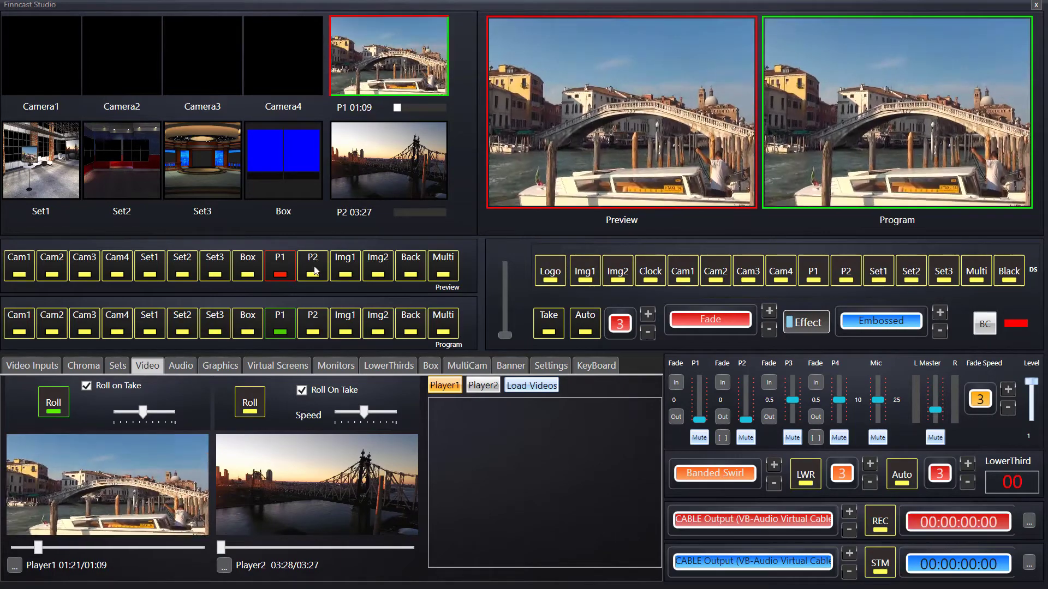
Take Player 2's bridge clip, then Venice with Fly, then auto-transition Player 2's city clip.
{"action": "left_click", "coordinate": [313, 266]}
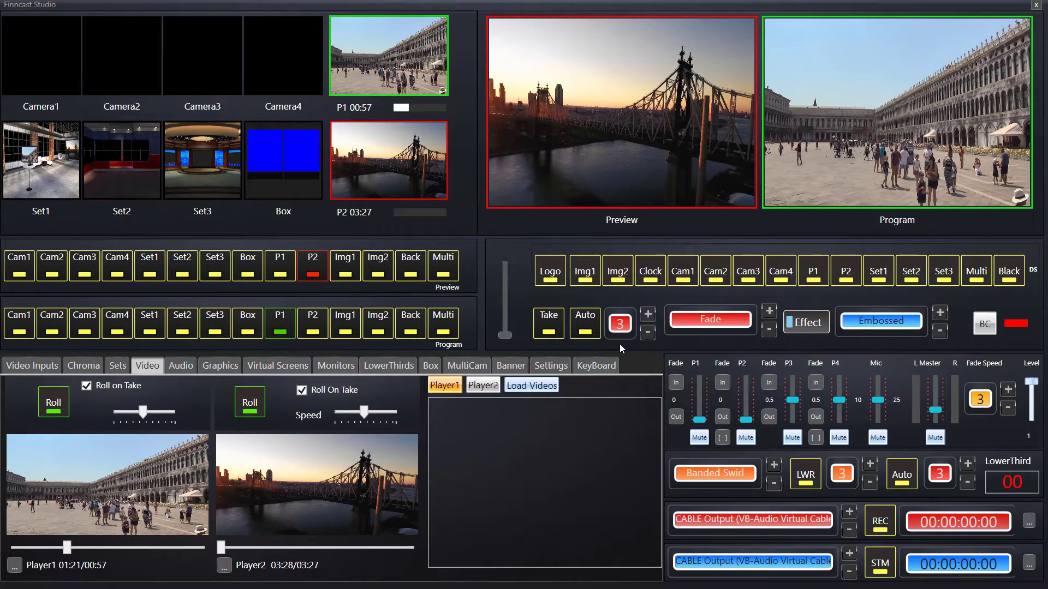
{"action": "key", "text": "Return"}
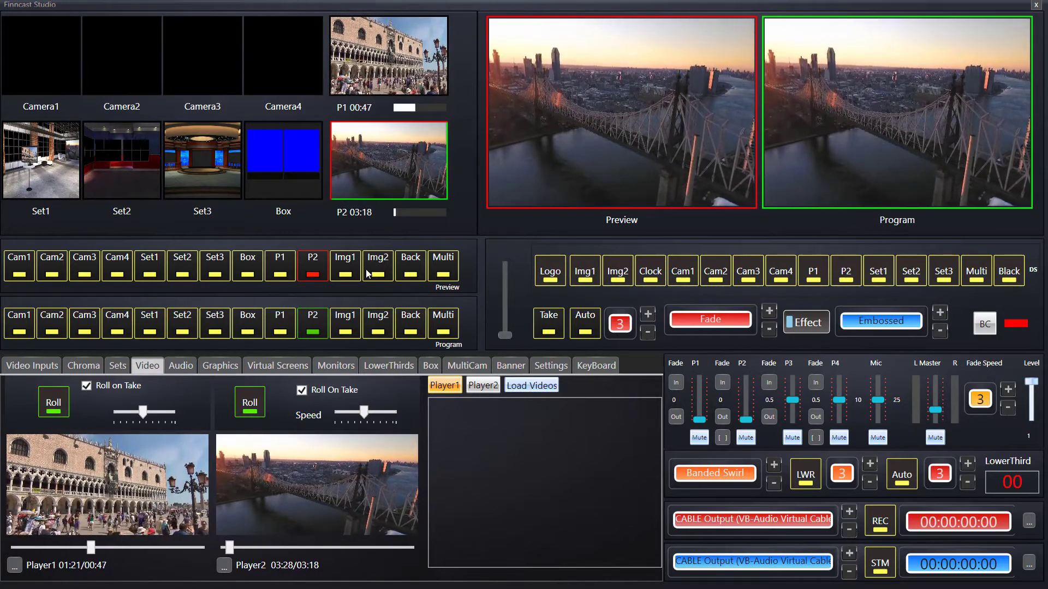
{"action": "left_click", "coordinate": [281, 270]}
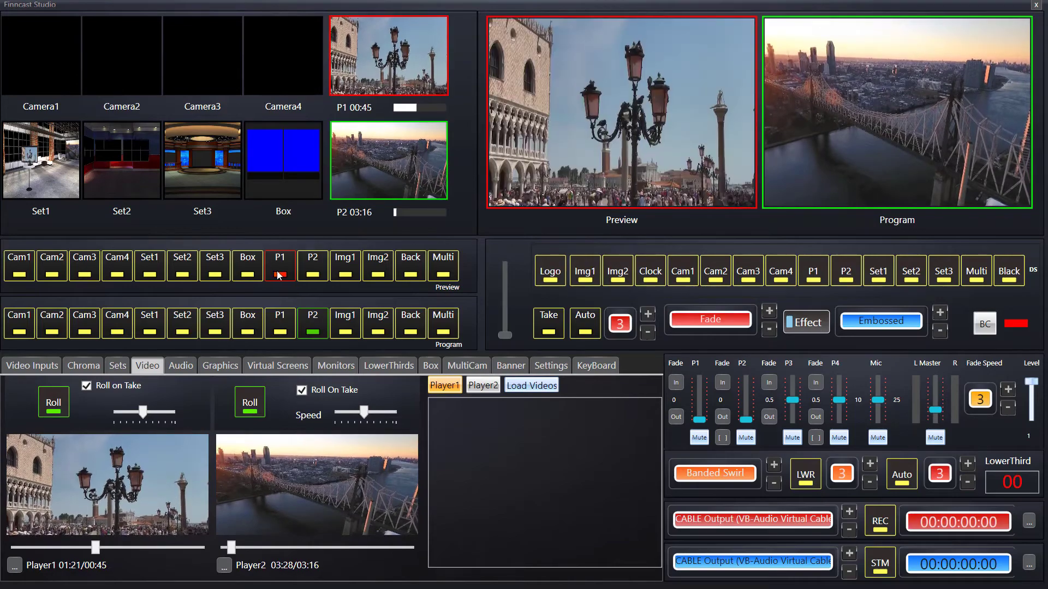
{"action": "left_click", "coordinate": [766, 314]}
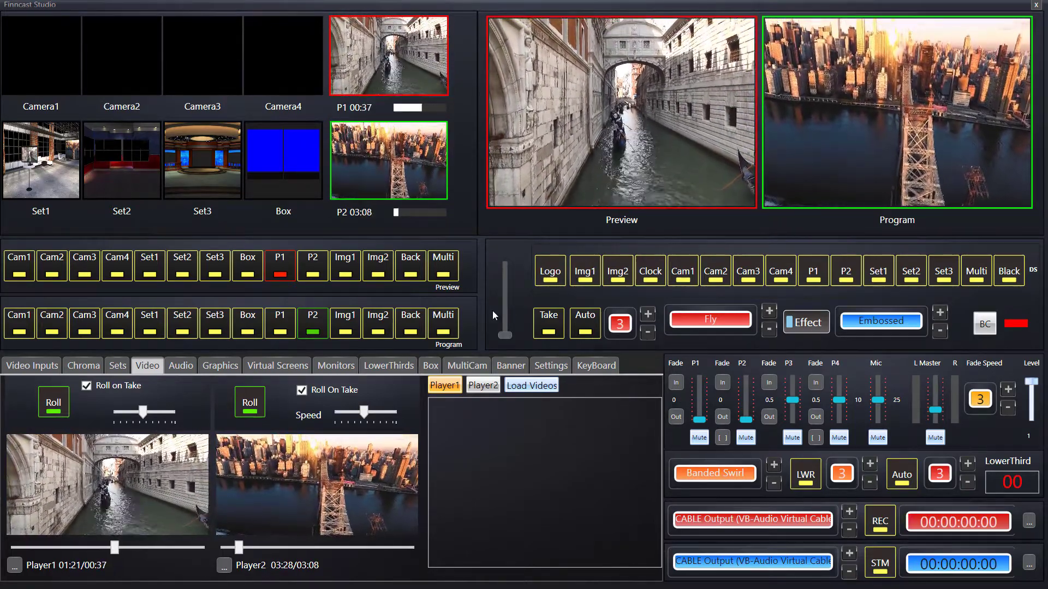
{"action": "key", "text": "space"}
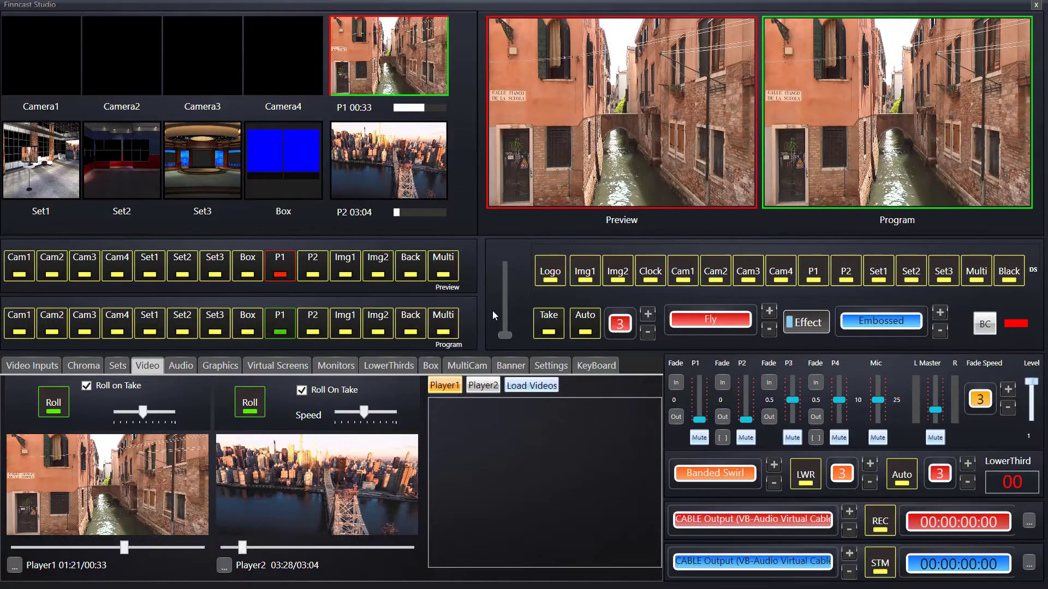
{"action": "left_click", "coordinate": [319, 274]}
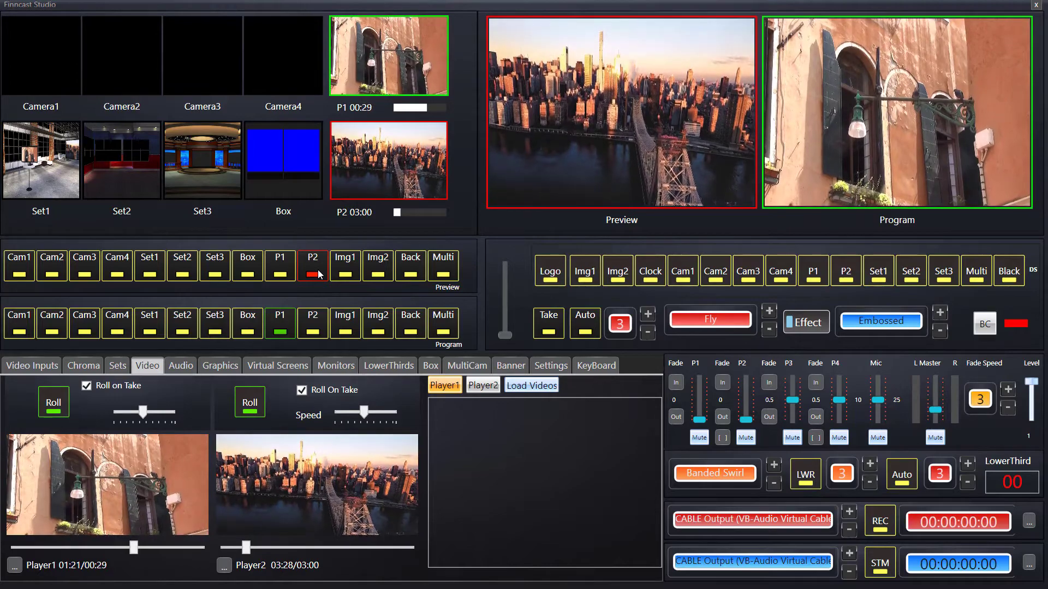
{"action": "key", "text": "space"}
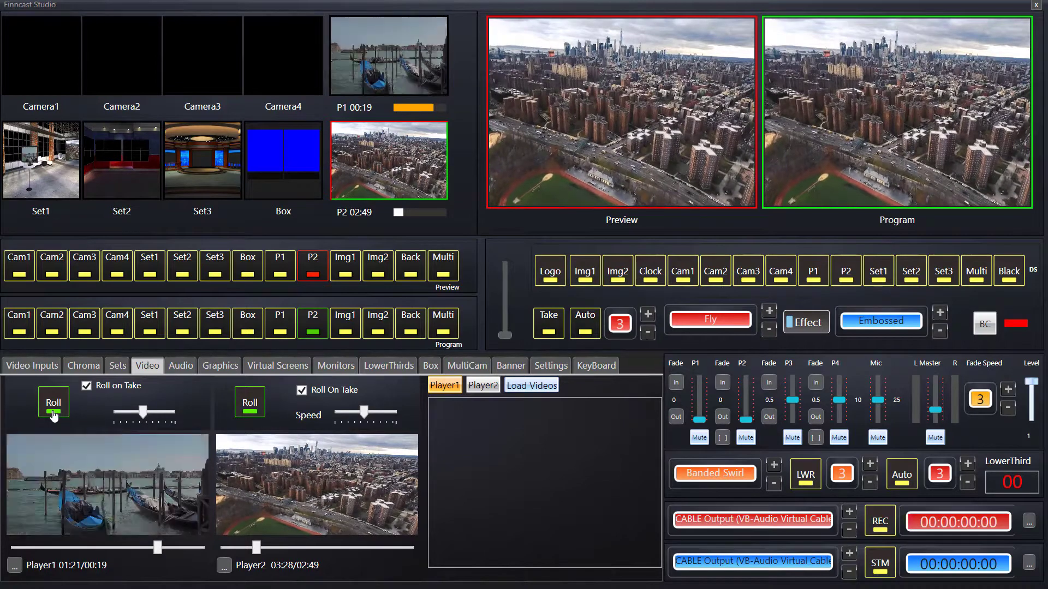
Stop both video players rolling and rewind Player 2 to the start of its clip.
{"action": "left_click", "coordinate": [53, 412]}
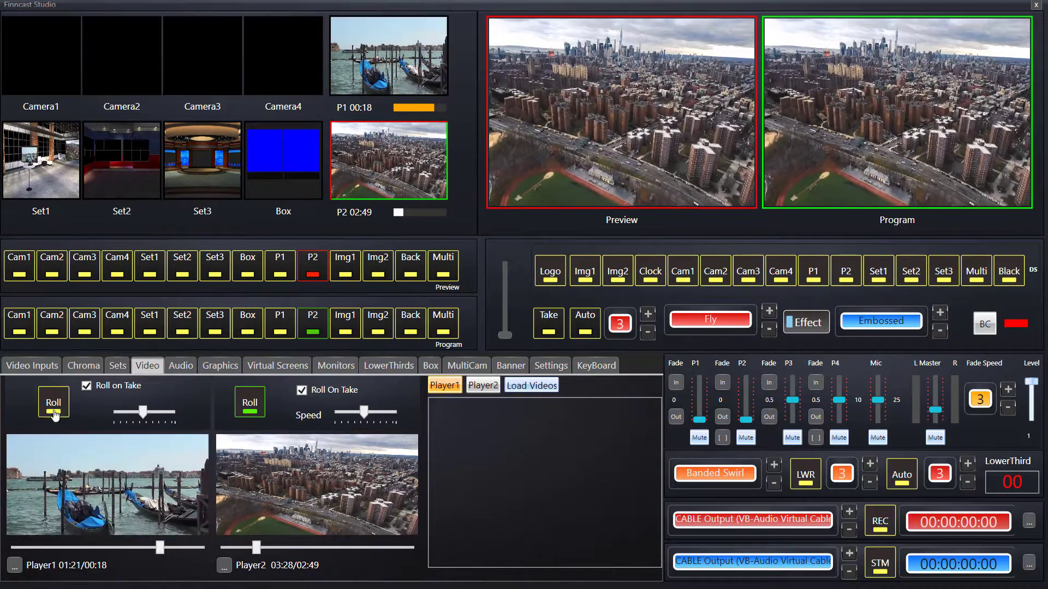
{"action": "left_click", "coordinate": [249, 403]}
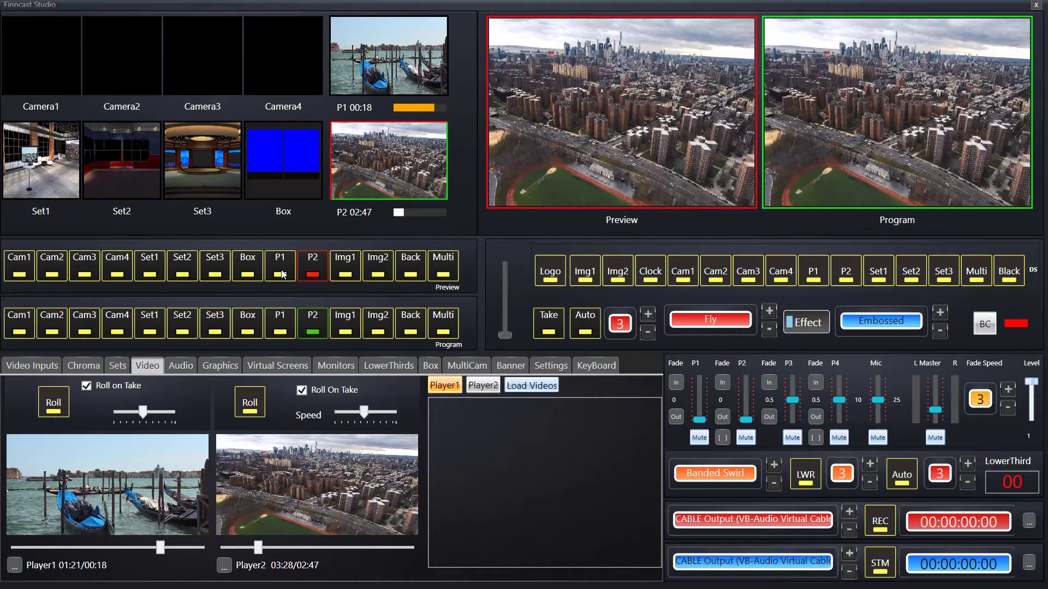
{"action": "left_click_drag", "start_coordinate": [258, 548], "coordinate": [2, 541]}
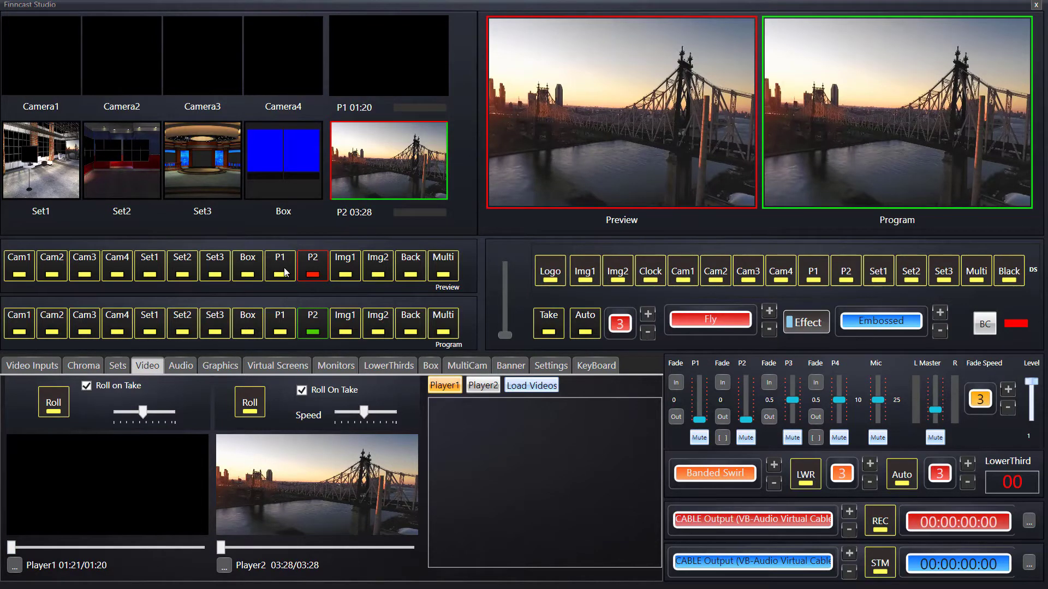
Restart both players, cue Player 1's Venice clip in Preview and set the transition to Fade.
{"action": "left_click", "coordinate": [54, 415]}
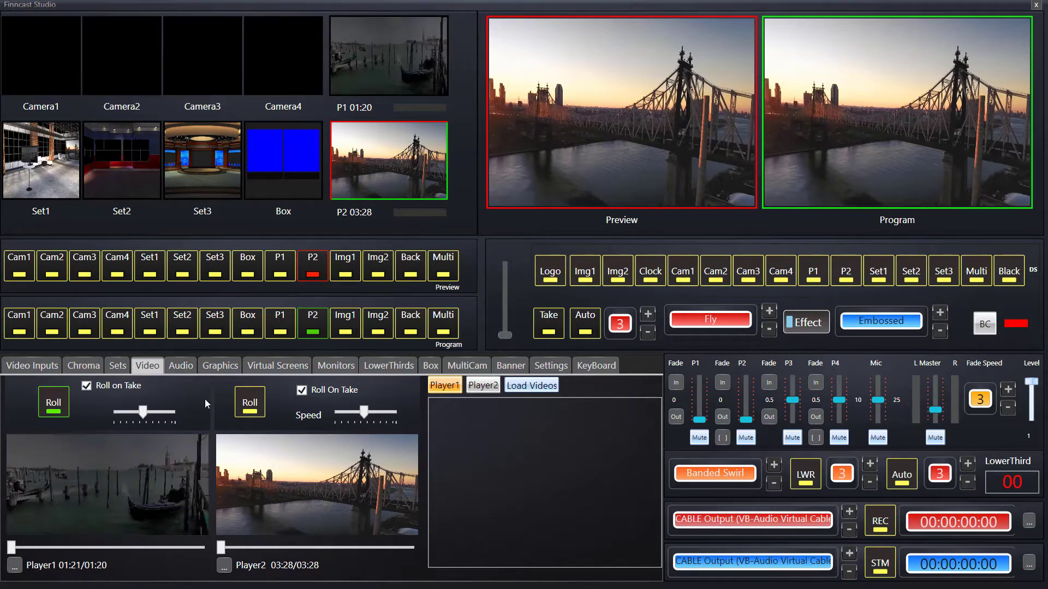
{"action": "left_click", "coordinate": [249, 404]}
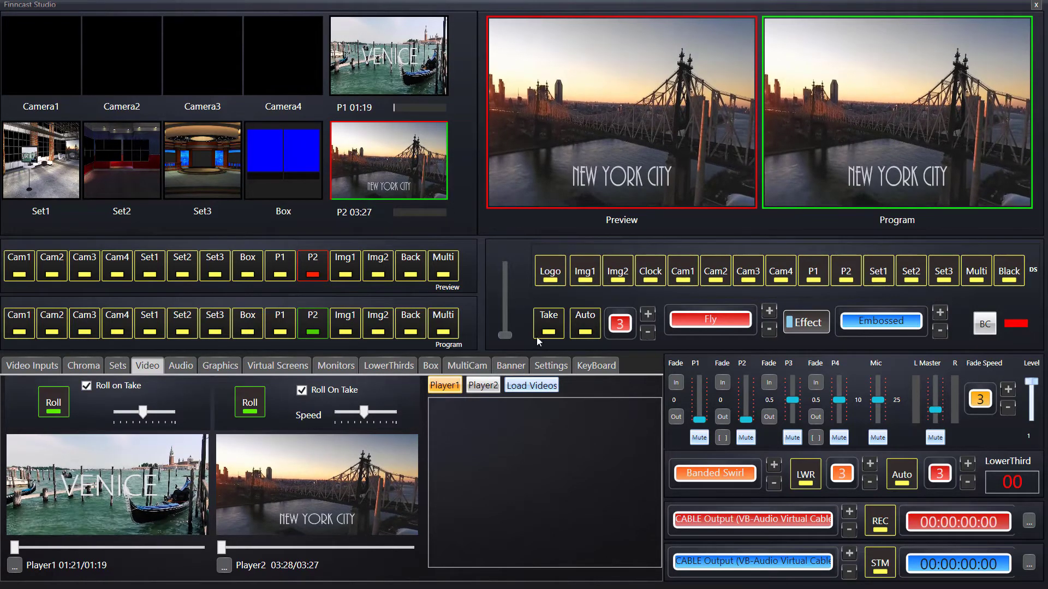
{"action": "left_click", "coordinate": [282, 267]}
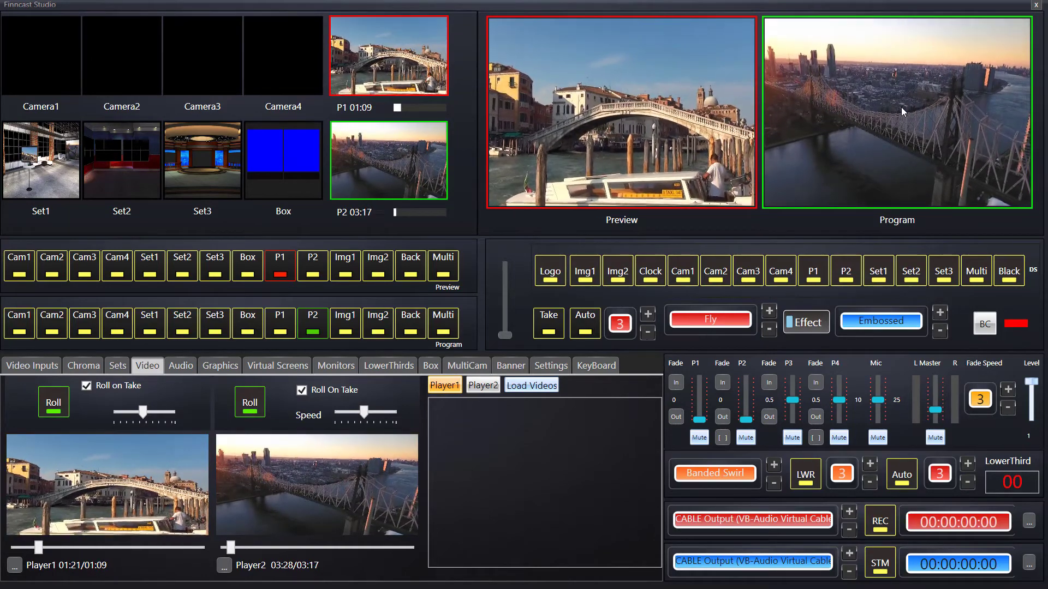
{"action": "left_click", "coordinate": [769, 329]}
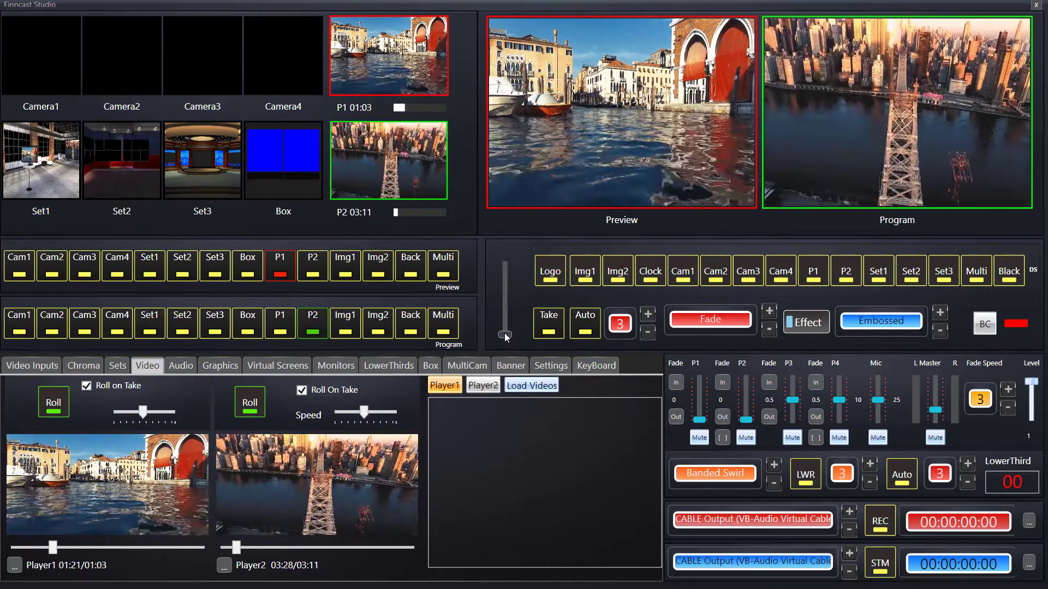
Use the T-bar to fade Program to Venice, then blend it fully to Player 2's bridge clip.
{"action": "left_click_drag", "start_coordinate": [504, 333], "coordinate": [502, 264]}
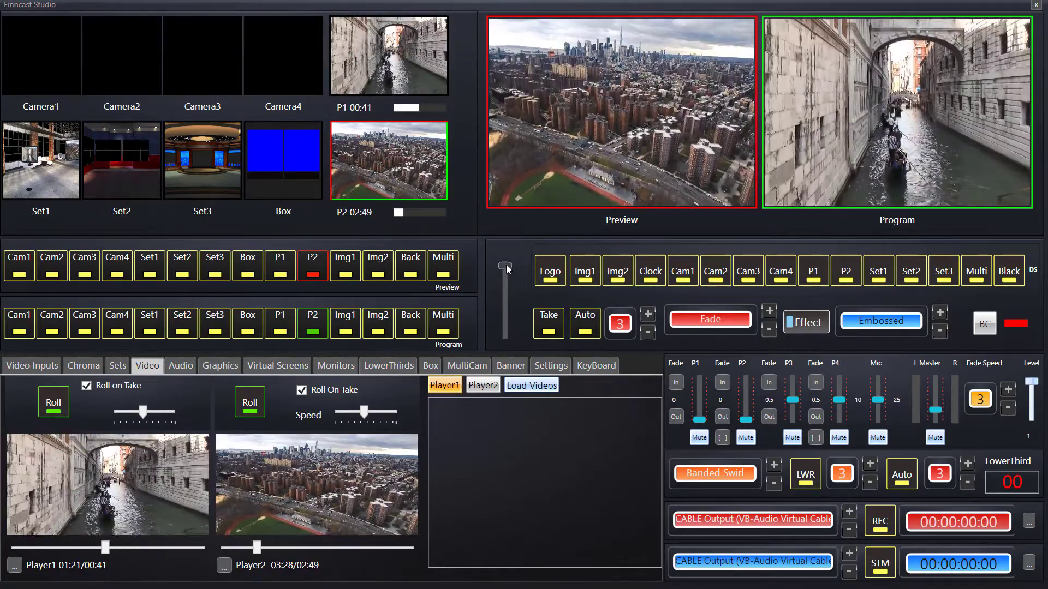
{"action": "left_click_drag", "start_coordinate": [505, 264], "coordinate": [505, 293]}
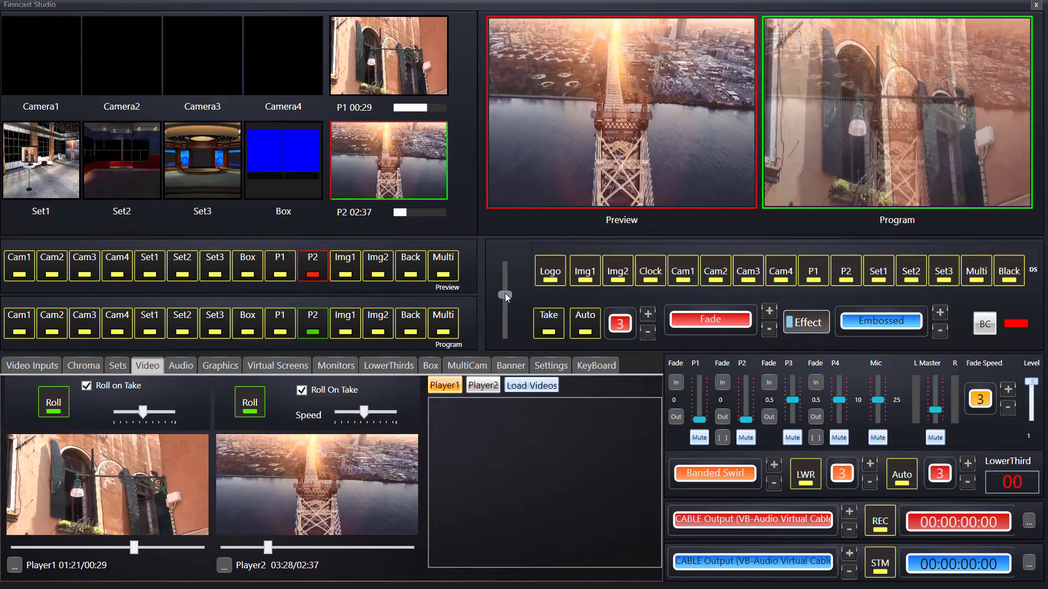
{"action": "left_click_drag", "start_coordinate": [506, 293], "coordinate": [502, 272]}
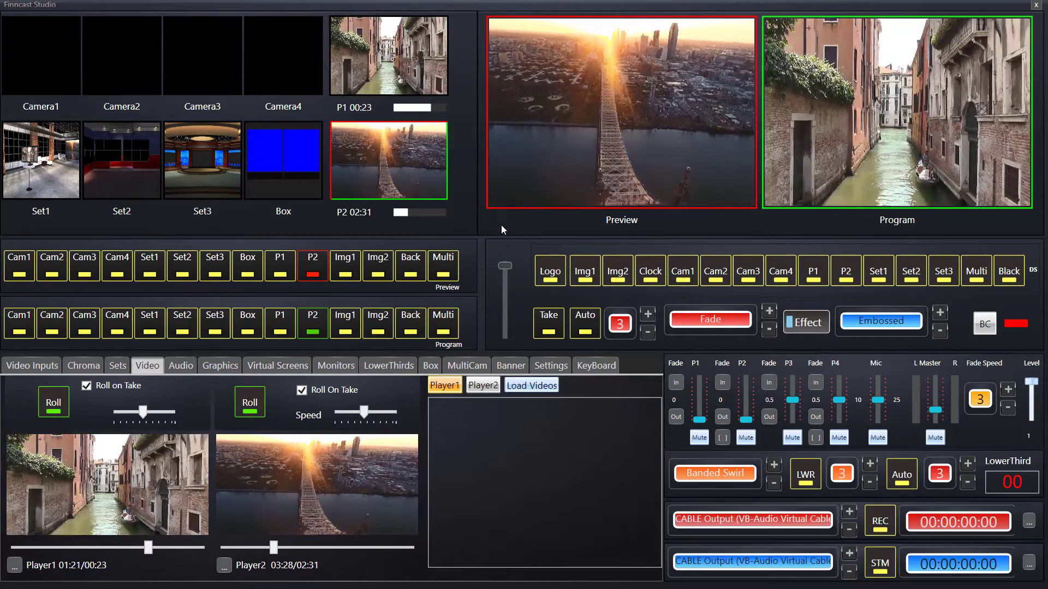
{"action": "left_click_drag", "start_coordinate": [505, 265], "coordinate": [509, 345]}
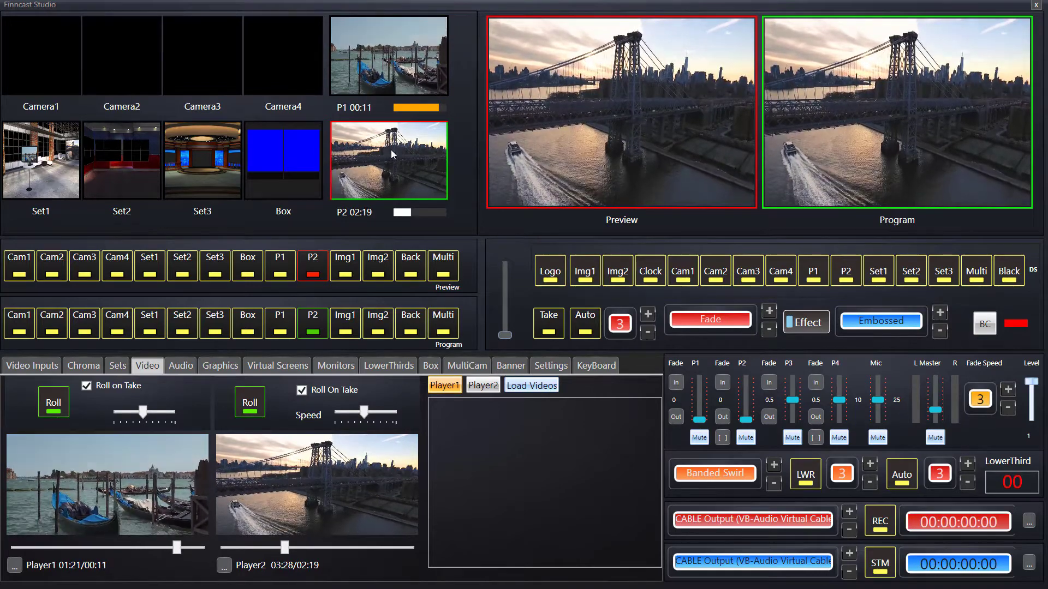
Cue Set1, rewind and roll Player 1, T-bar Set1 to Program, and set the transition to Fly.
{"action": "left_click", "coordinate": [153, 267]}
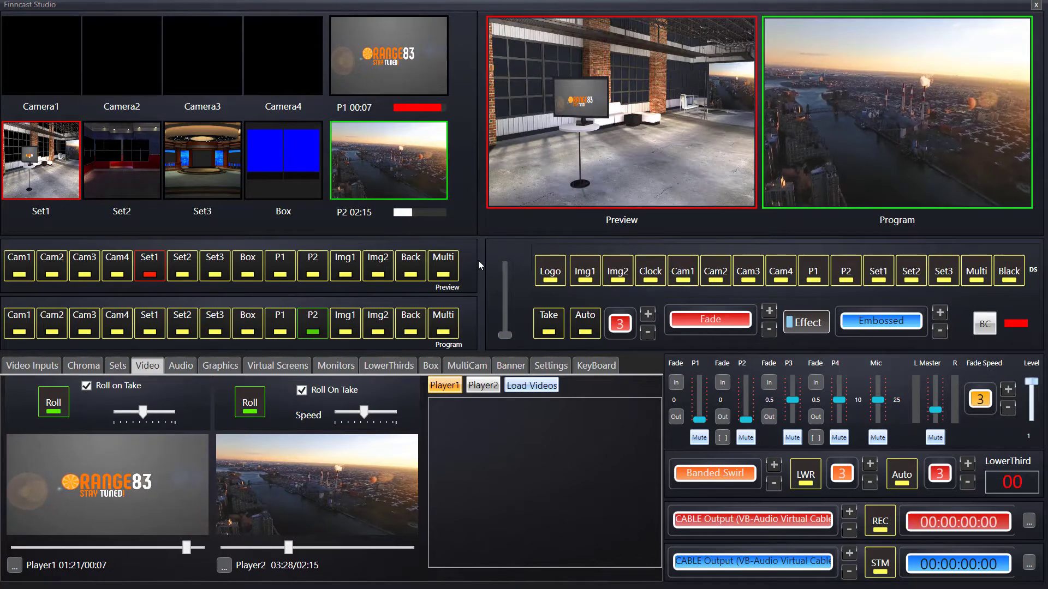
{"action": "left_click_drag", "start_coordinate": [191, 547], "coordinate": [24, 547]}
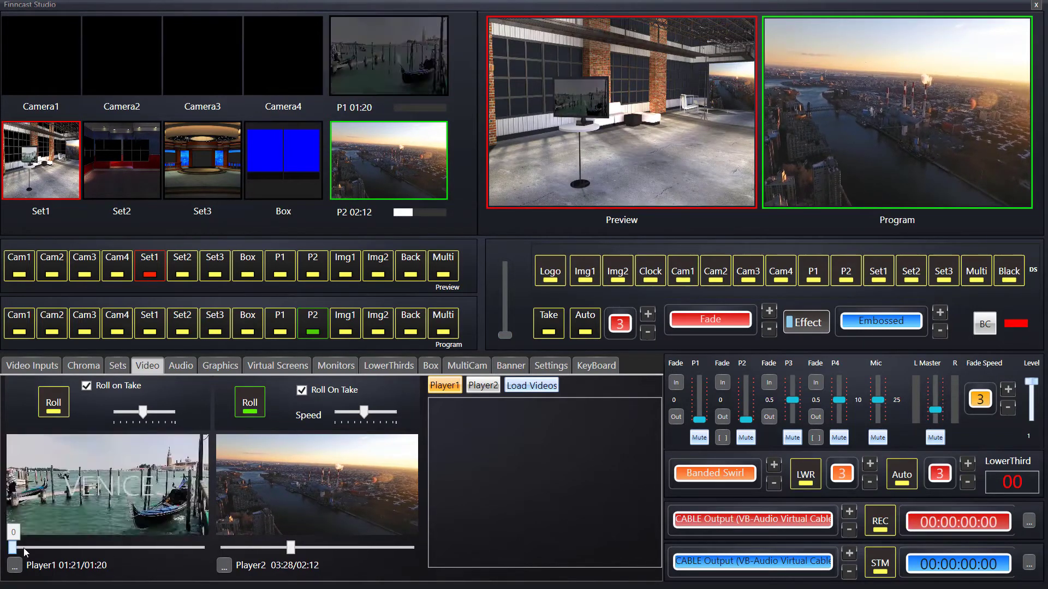
{"action": "left_click", "coordinate": [52, 413]}
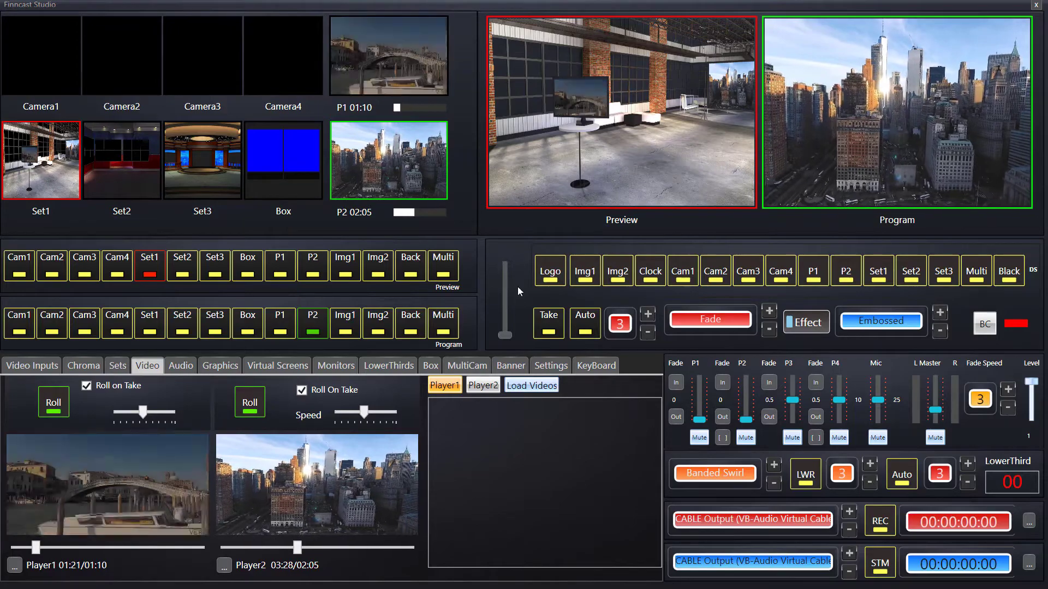
{"action": "left_click_drag", "start_coordinate": [507, 339], "coordinate": [506, 261]}
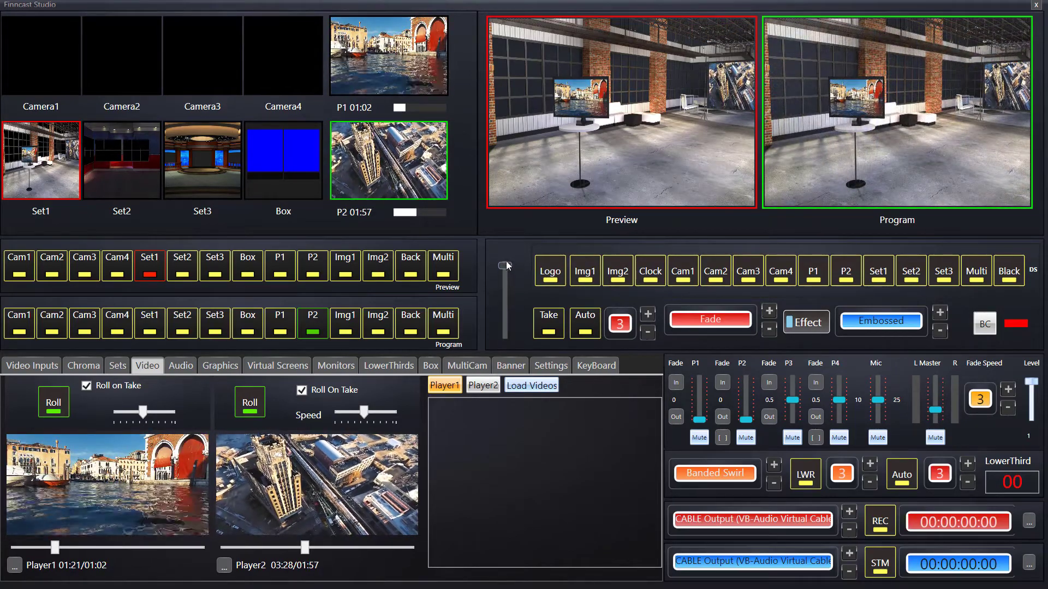
{"action": "left_click", "coordinate": [771, 309]}
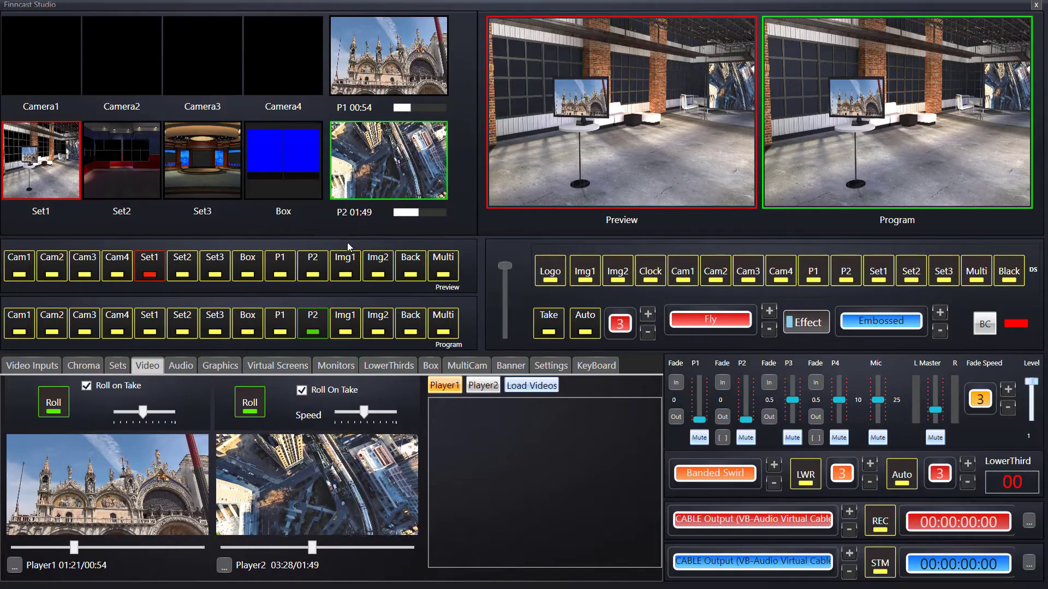
T-bar Player 1's Venice clip to Program, then T-bar Player 2's spiral aerial clip in.
{"action": "left_click", "coordinate": [281, 267]}
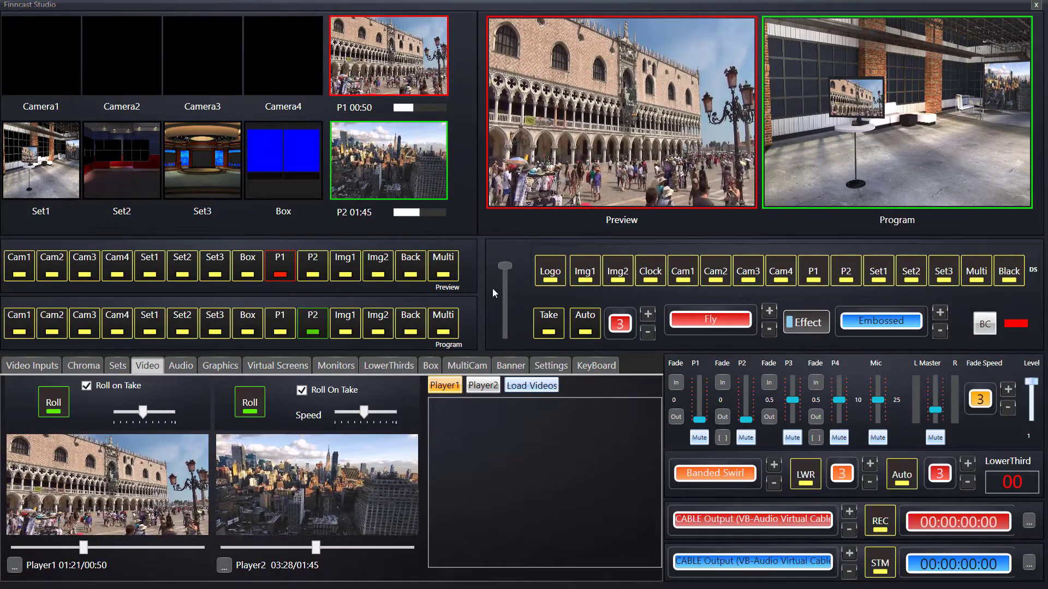
{"action": "left_click", "coordinate": [506, 267]}
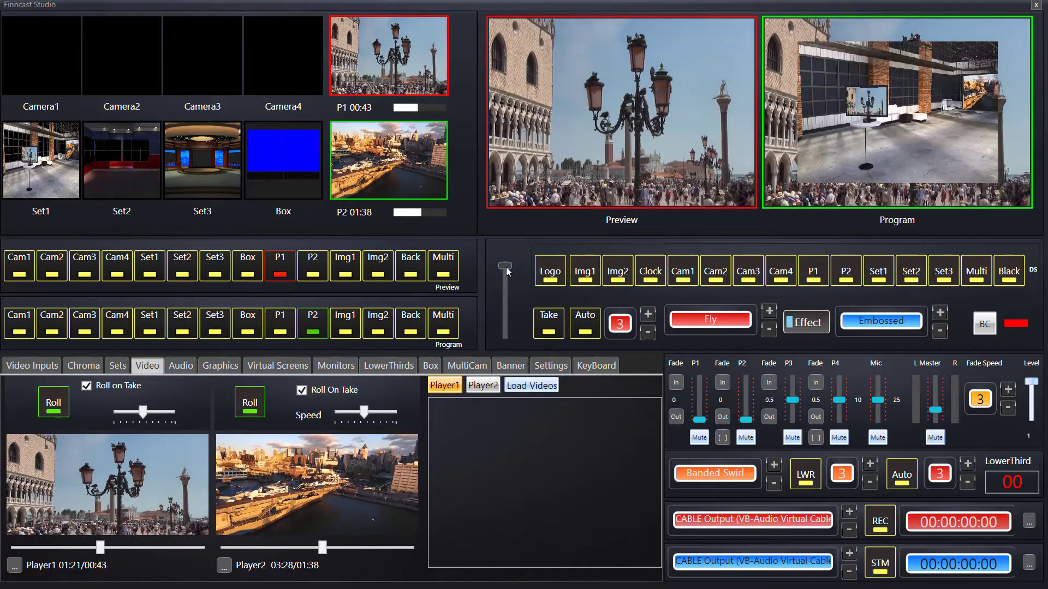
{"action": "left_click_drag", "start_coordinate": [505, 267], "coordinate": [509, 332]}
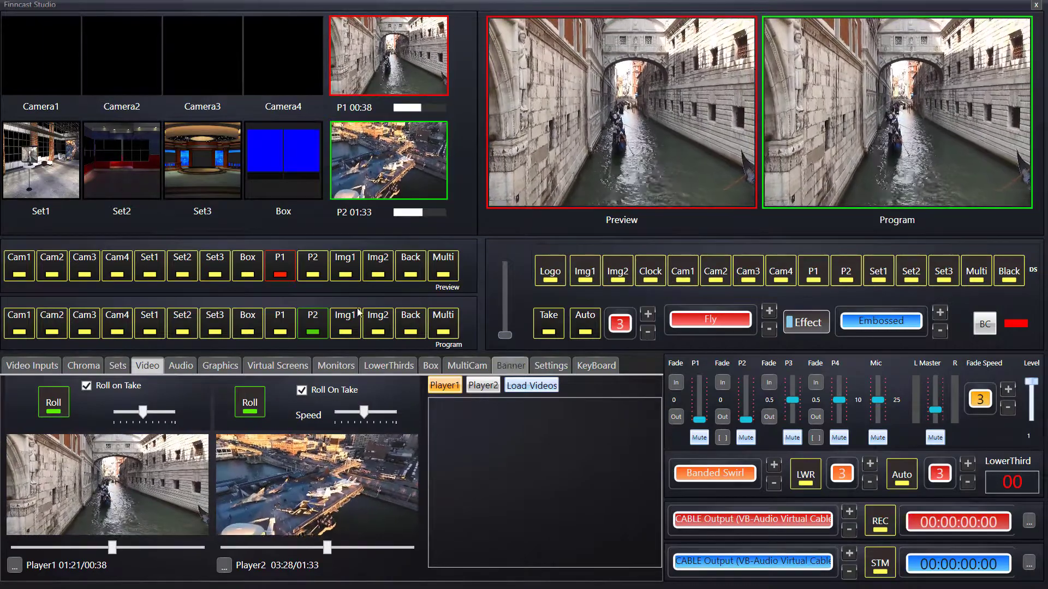
{"action": "left_click", "coordinate": [322, 277]}
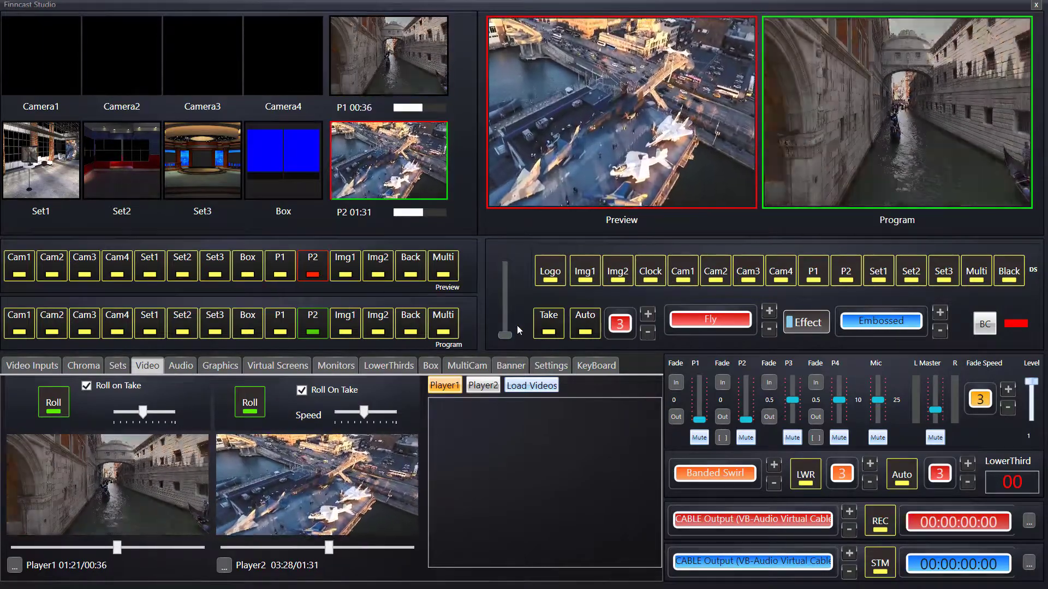
{"action": "left_click_drag", "start_coordinate": [506, 335], "coordinate": [508, 251]}
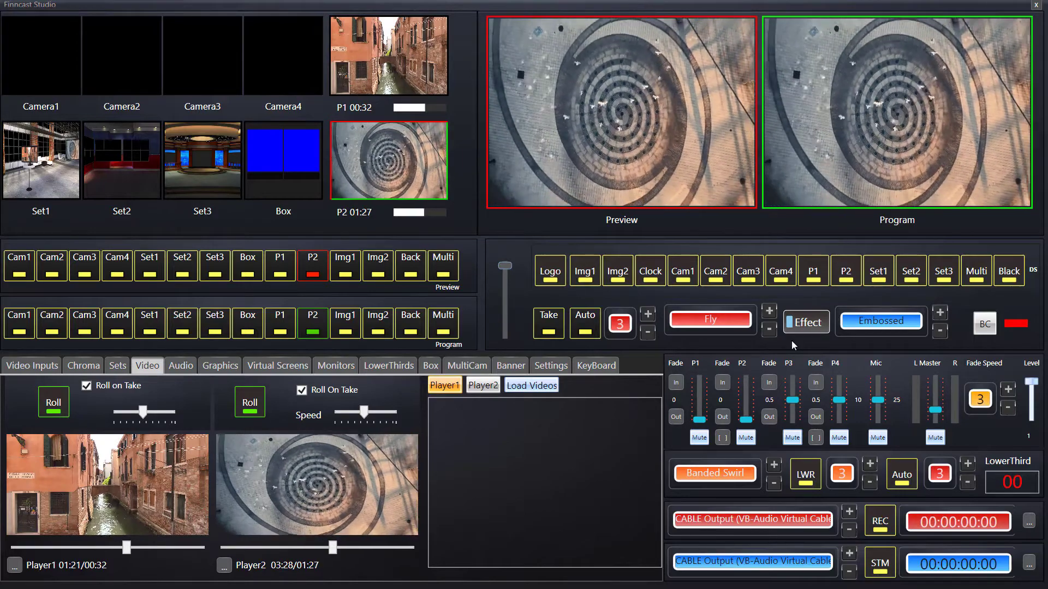
Set the transition to Pivot, cue Player 1 in Preview, and auto-transition it to Program.
{"action": "left_click", "coordinate": [768, 312]}
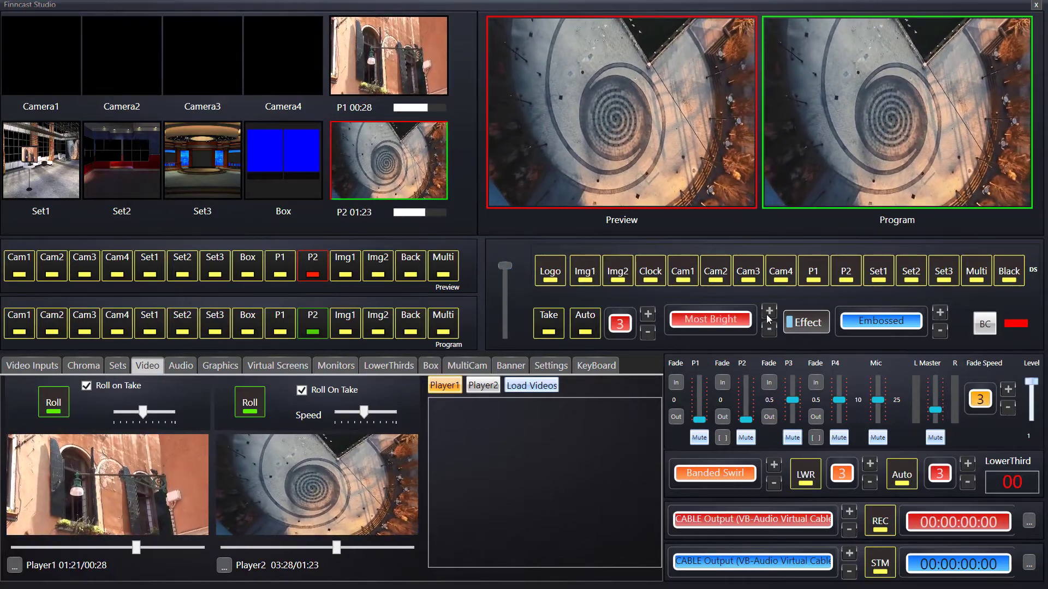
{"action": "left_click", "coordinate": [767, 315]}
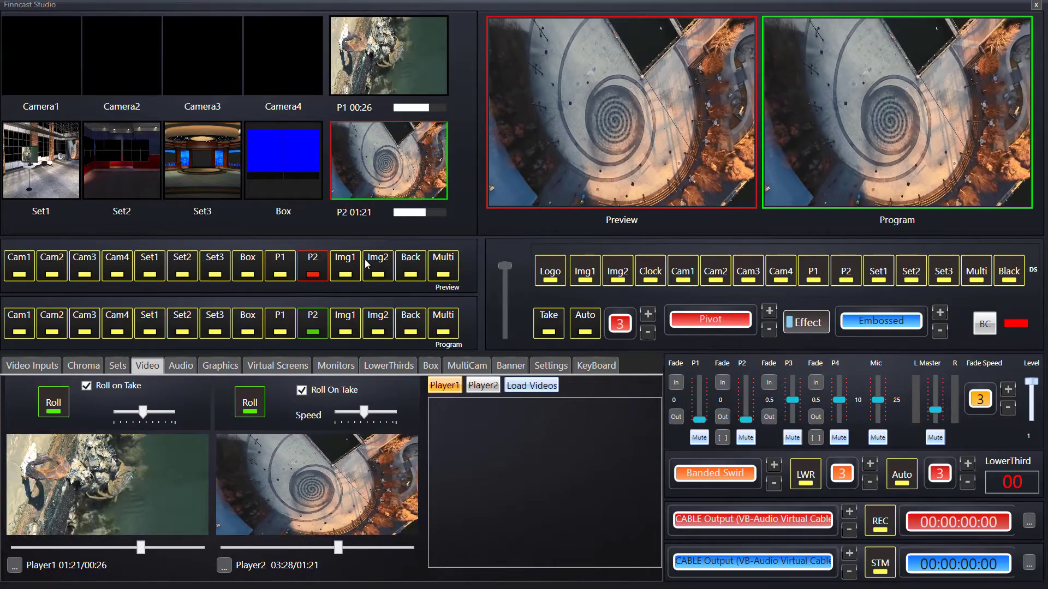
{"action": "left_click", "coordinate": [280, 270]}
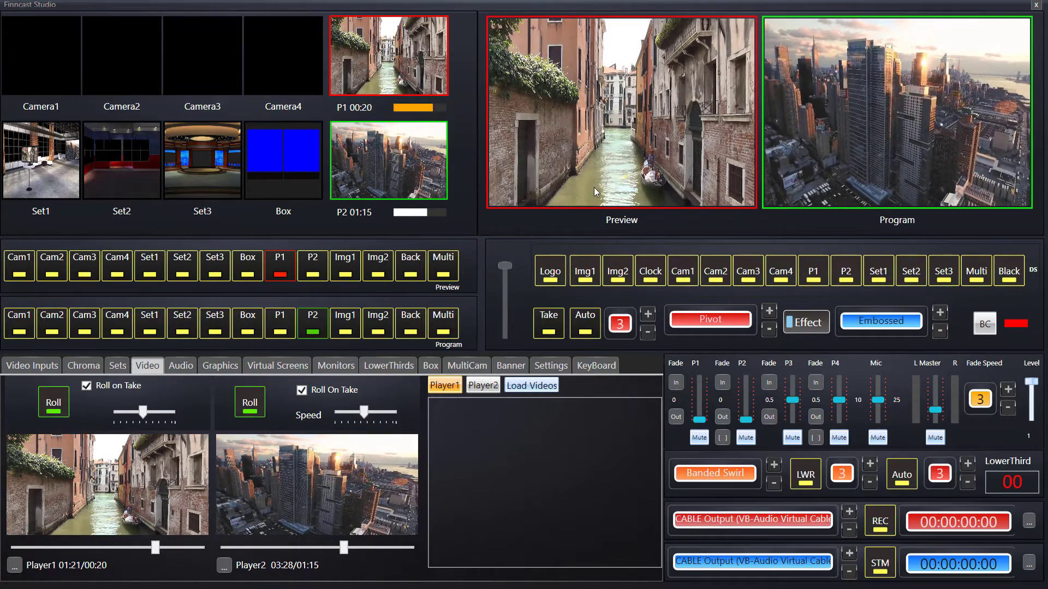
{"action": "left_click", "coordinate": [589, 323]}
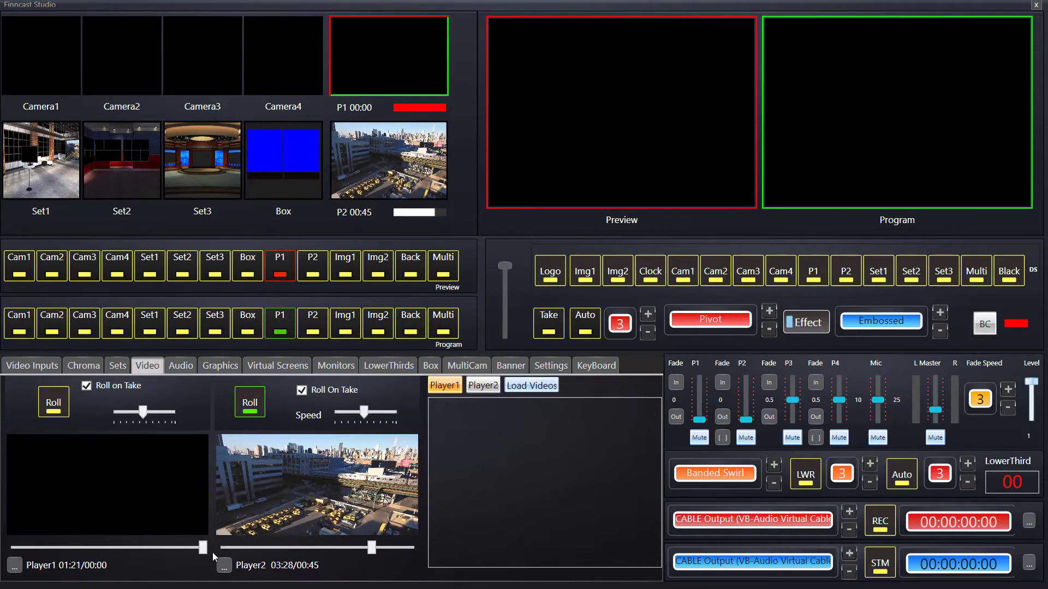
Rewind both player clips to the start and cue Player 2's city clip in Preview.
{"action": "left_click_drag", "start_coordinate": [202, 548], "coordinate": [26, 547]}
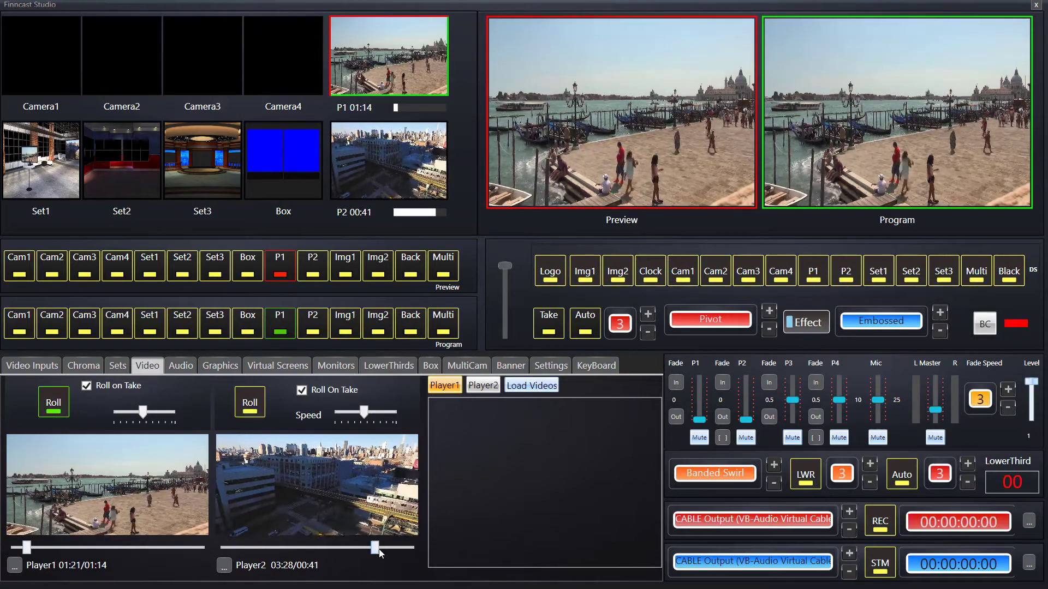
{"action": "left_click_drag", "start_coordinate": [376, 548], "coordinate": [254, 547]}
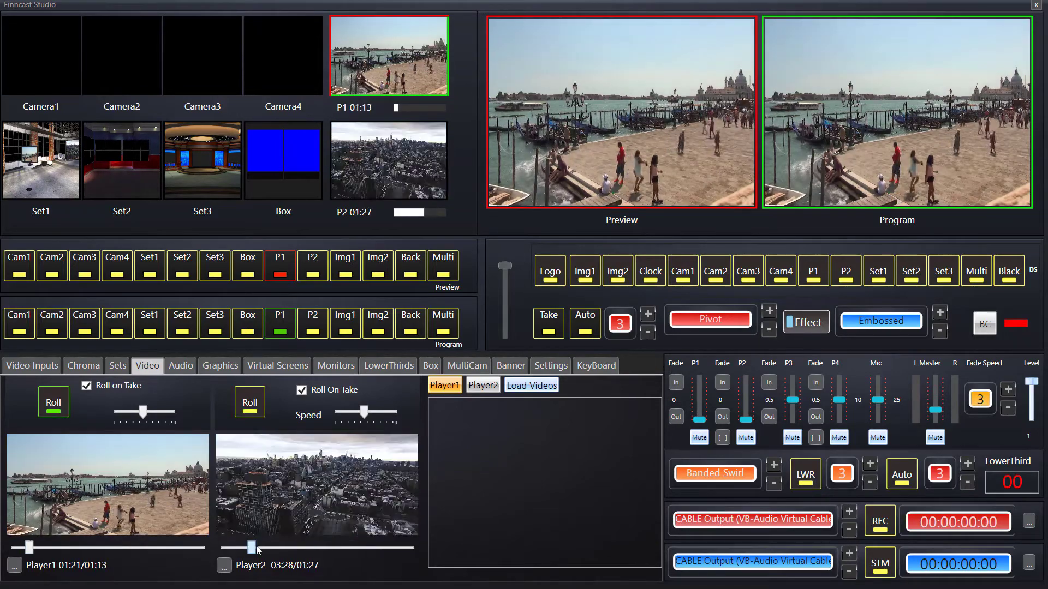
{"action": "left_click", "coordinate": [314, 272]}
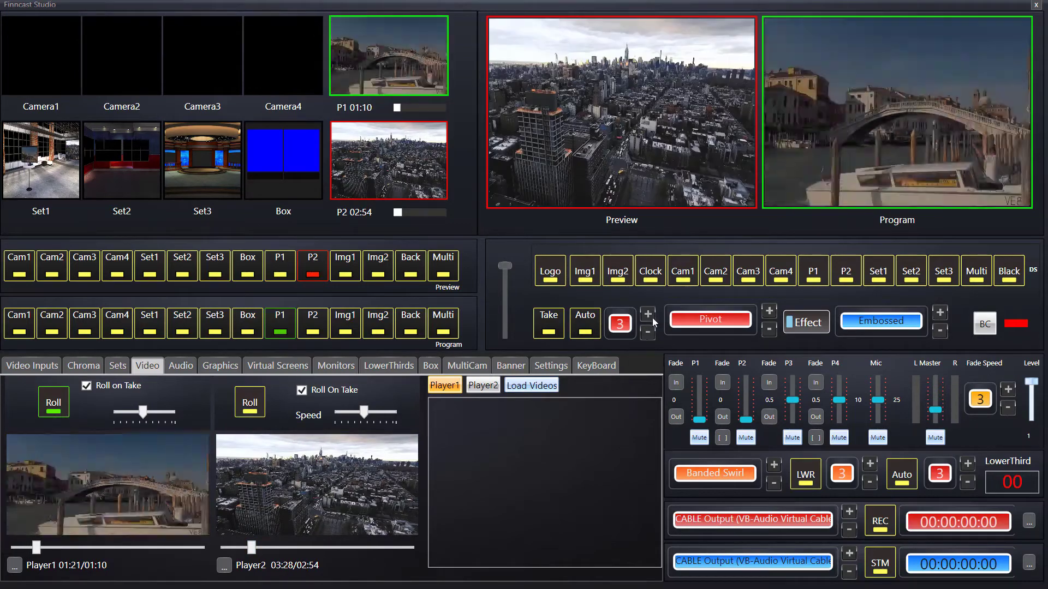
Set the transition to a 7-second Fade.
{"action": "left_click", "coordinate": [648, 315]}
{"action": "left_click", "coordinate": [648, 315]}
{"action": "left_click", "coordinate": [648, 315]}
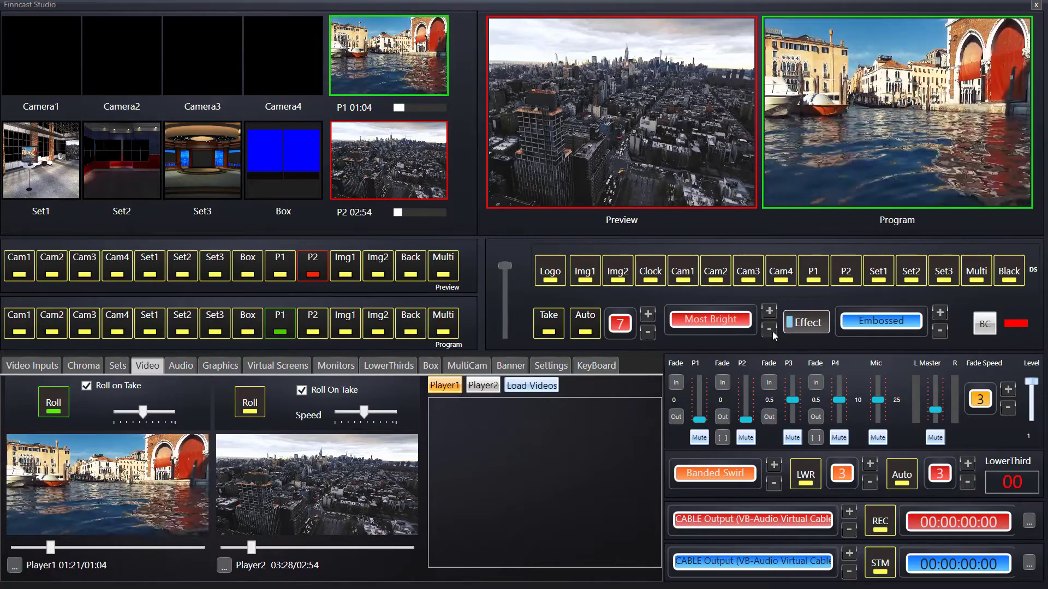
{"action": "left_click", "coordinate": [772, 332]}
{"action": "left_click", "coordinate": [772, 332]}
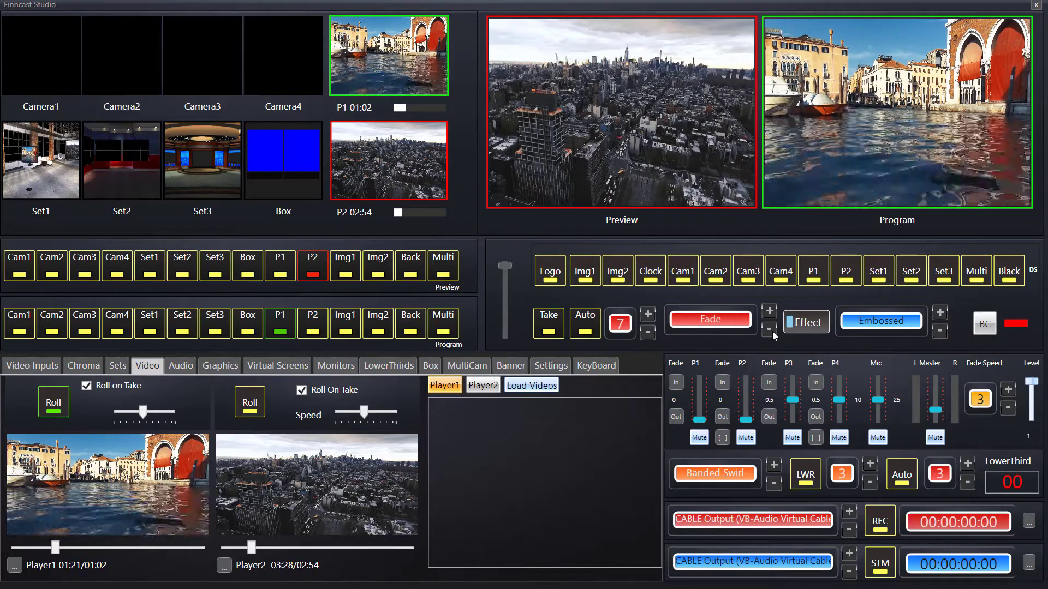
Run the Auto transition to fade Program from Venice to the New York aerial.
{"action": "left_click", "coordinate": [585, 321]}
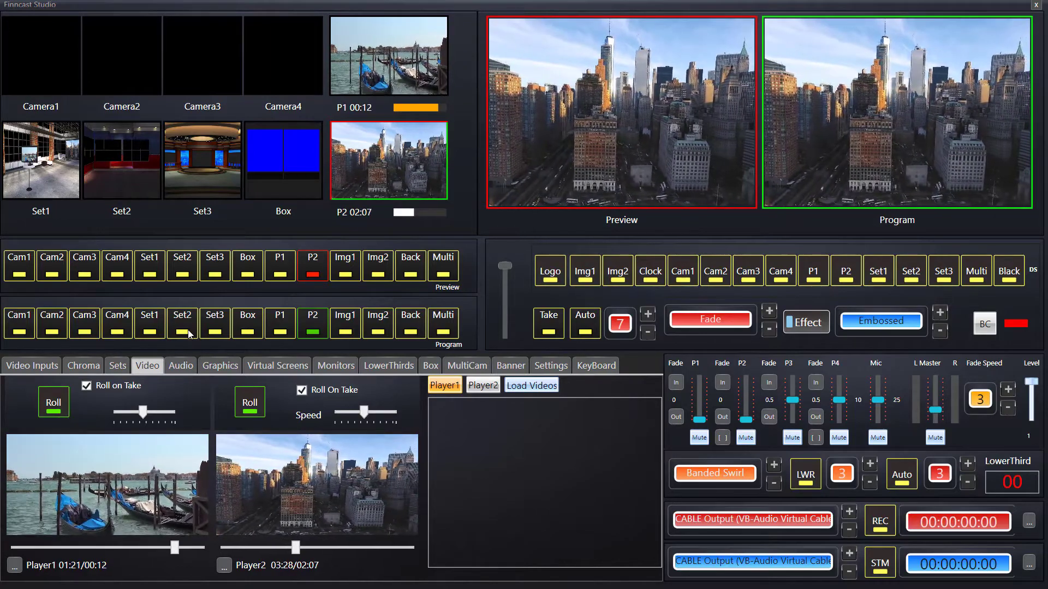
Cue Player 1's Venice clip in Preview and rewind it to the beginning.
{"action": "left_click", "coordinate": [278, 273]}
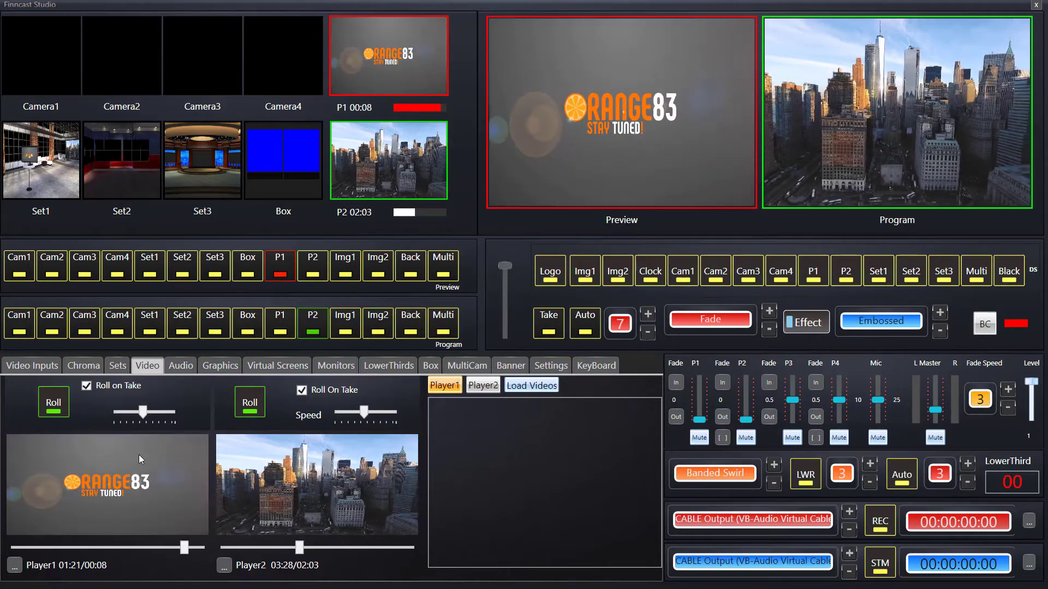
{"action": "left_click_drag", "start_coordinate": [167, 545], "coordinate": [25, 546]}
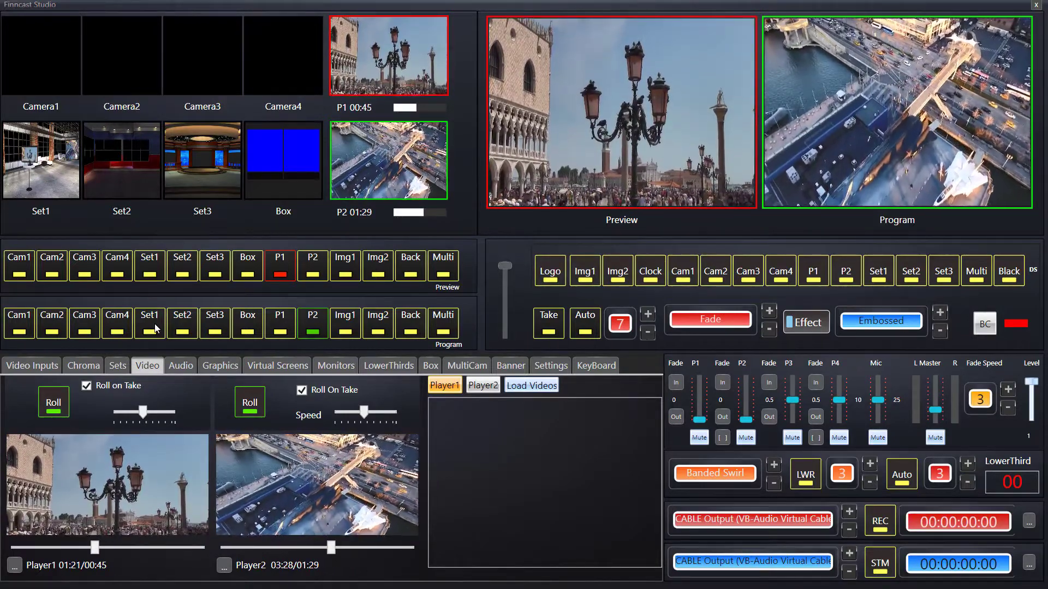
Cut Program directly to the Set1 virtual studio.
{"action": "left_click", "coordinate": [155, 323]}
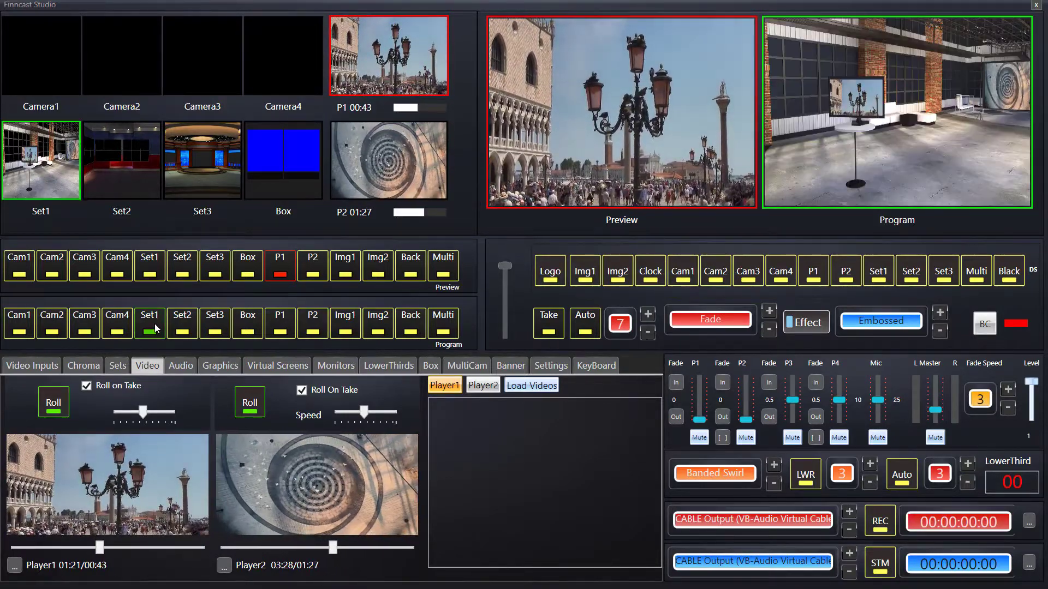